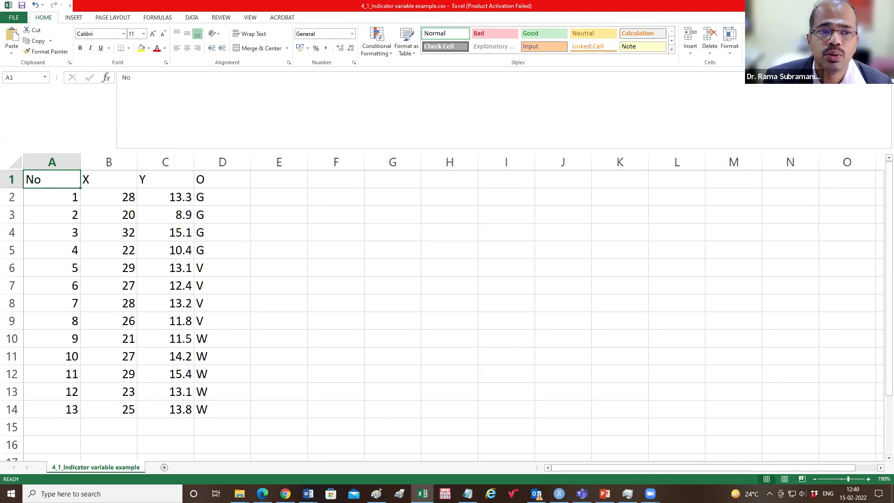
# Step: Open 4_1_Rcode4Reg_with_Dummy.txt from the R_15-05-2022 folder and copy all of its R code
pyautogui.click(220, 287)
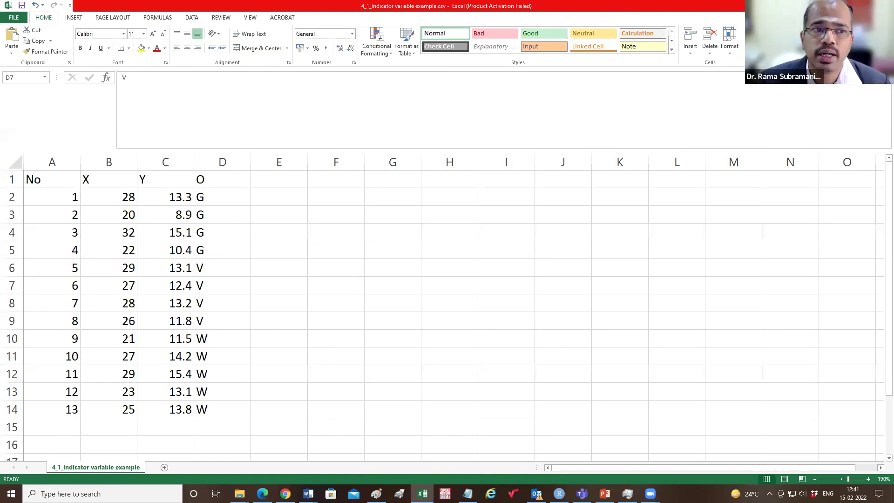
pyautogui.hotkey('alt', 'Tab')
pyautogui.doubleClick(150, 76)
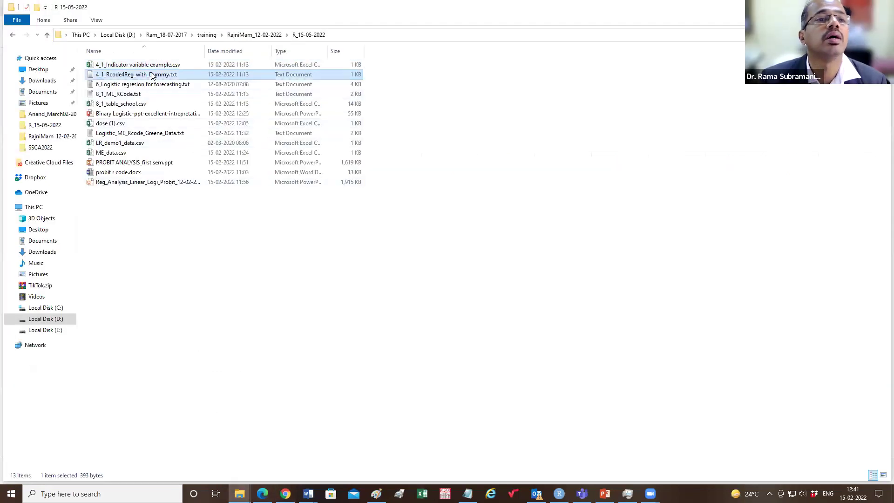
pyautogui.moveTo(571, 268); pyautogui.dragTo(412, 128)
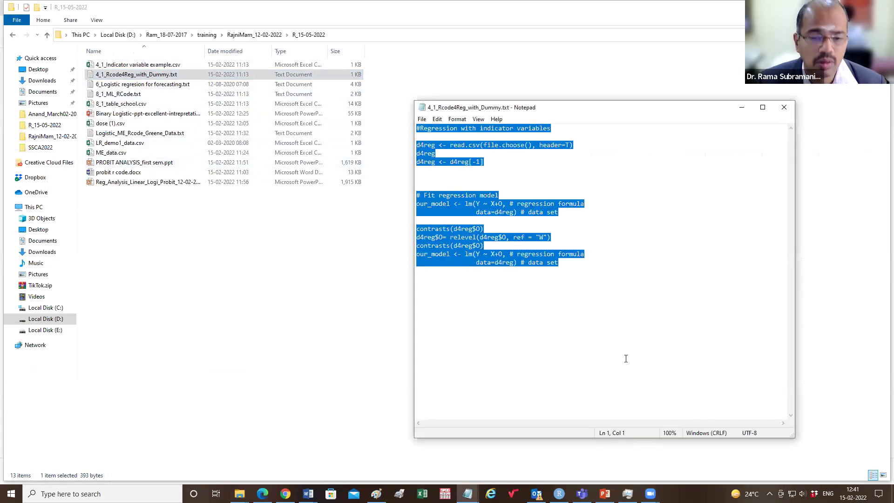
# Step: Switch to RStudio, replace the first script's contents with the copied regression code, and clear the console
pyautogui.click(559, 493)
pyautogui.click(54, 93)
pyautogui.hotkey('ctrl', 'a')
pyautogui.press('Delete')
pyautogui.hotkey('ctrl', 'z')
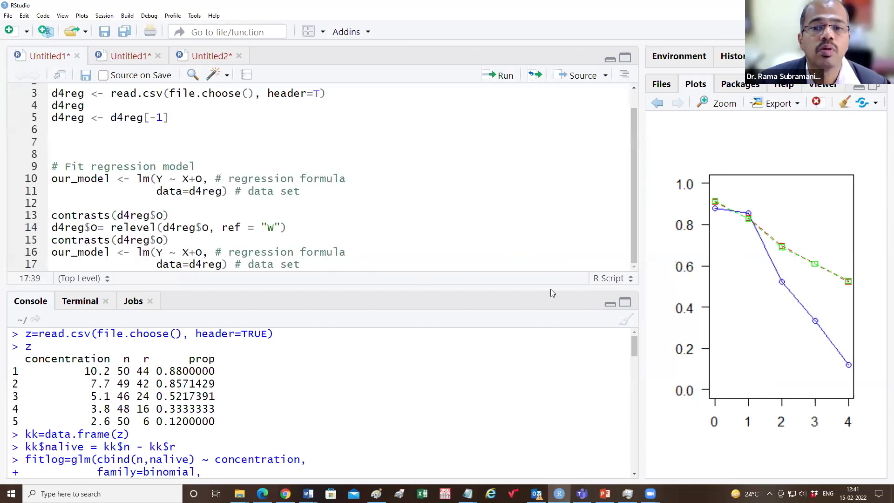
pyautogui.click(624, 321)
pyautogui.scroll(1, 176, 152)
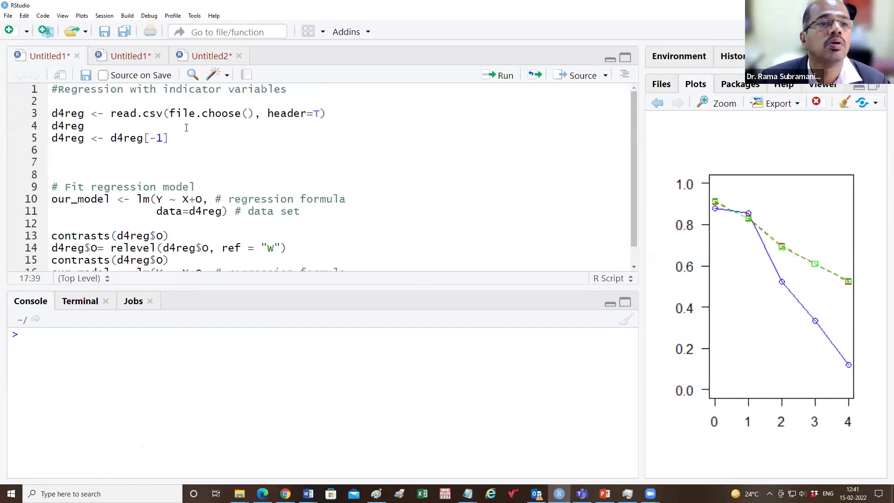
# Step: Run the read.csv line and load 3_1_Indicator variable example.csv into d4reg
pyautogui.click(184, 113)
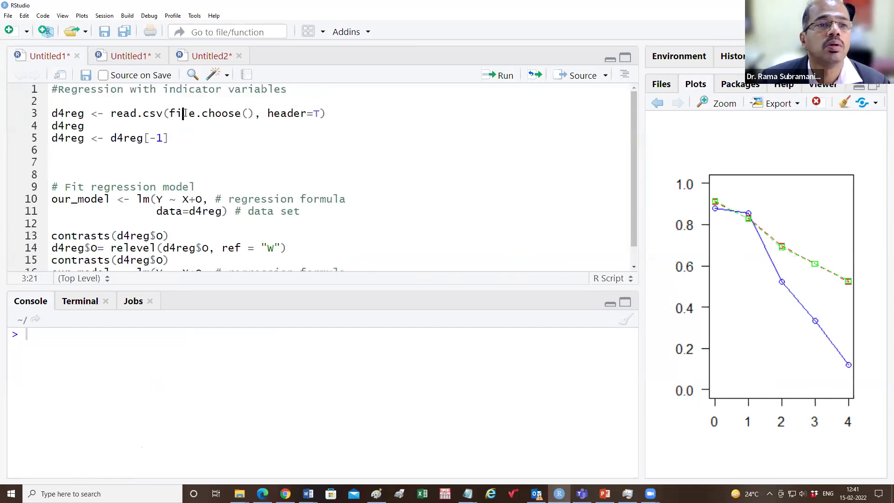
pyautogui.click(490, 76)
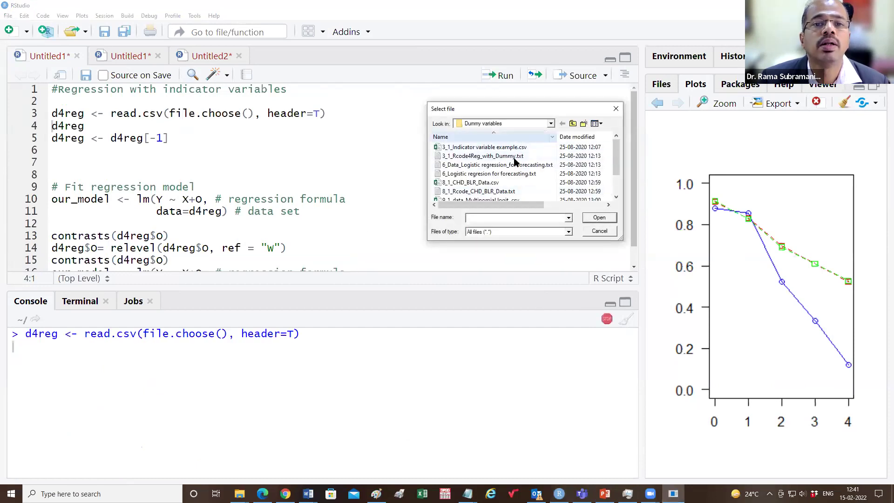
pyautogui.click(521, 151)
pyautogui.click(599, 217)
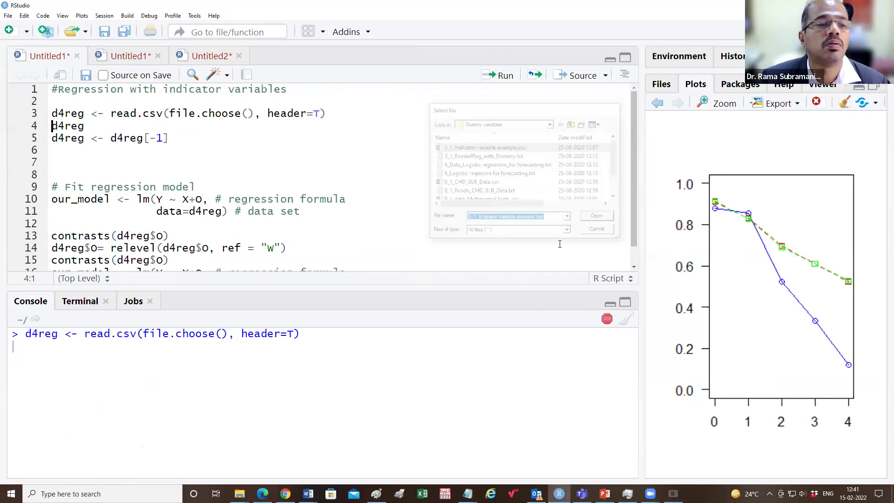
# Step: Print the d4reg data set and enlarge the console to examine its columns, including the response Y
pyautogui.click(494, 75)
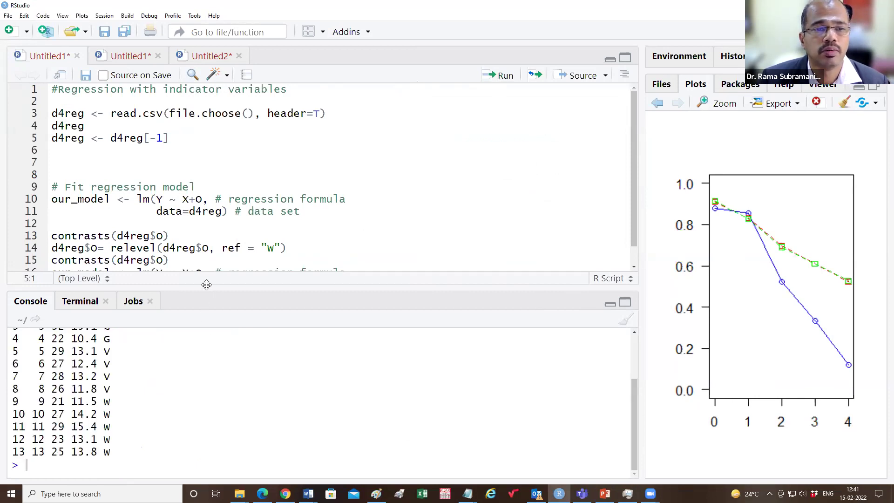
pyautogui.moveTo(205, 291); pyautogui.dragTo(206, 213)
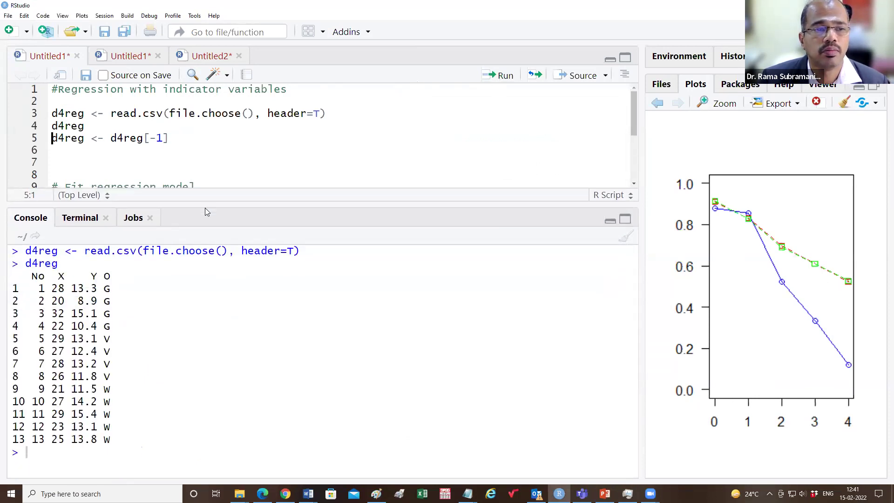
pyautogui.doubleClick(95, 279)
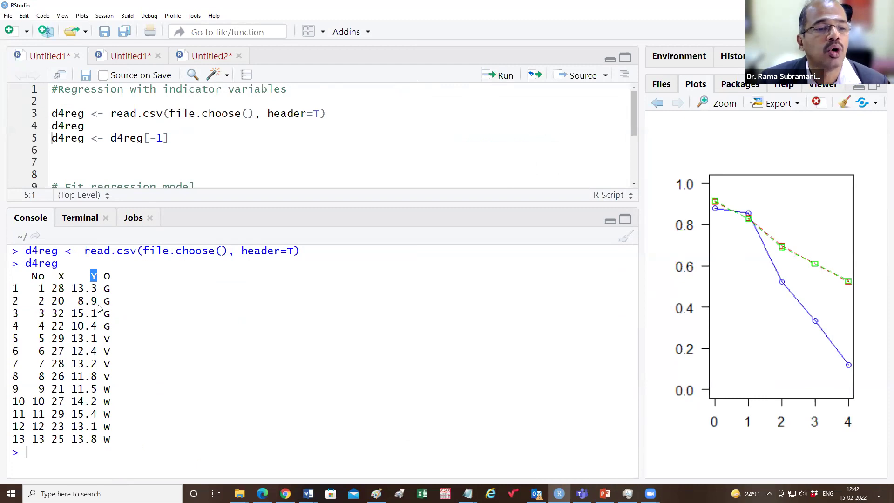
# Step: Run d4reg <- d4reg[-1] to remove the serial number column from the data set
pyautogui.click(135, 139)
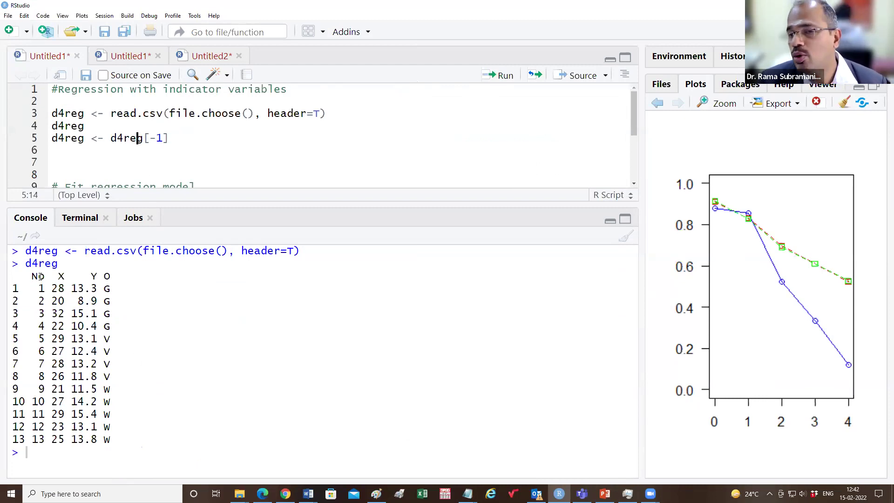
pyautogui.moveTo(149, 139); pyautogui.dragTo(161, 140)
pyautogui.click(209, 151)
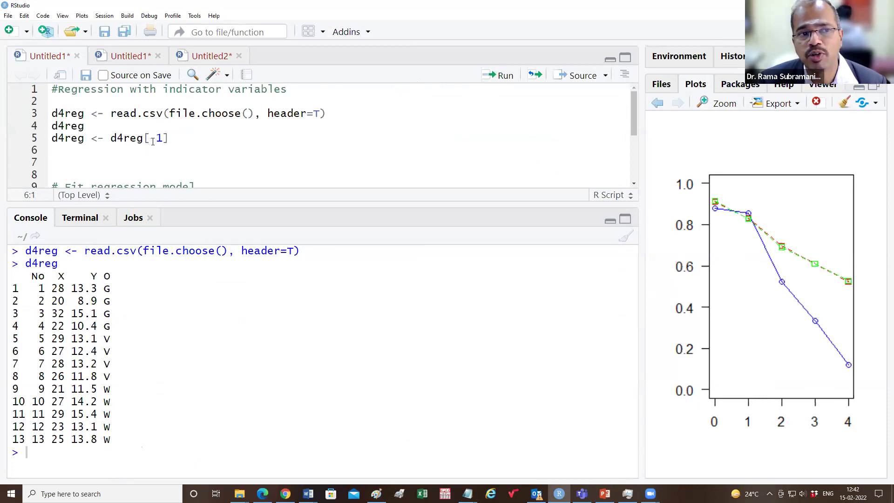
pyautogui.press('Up')
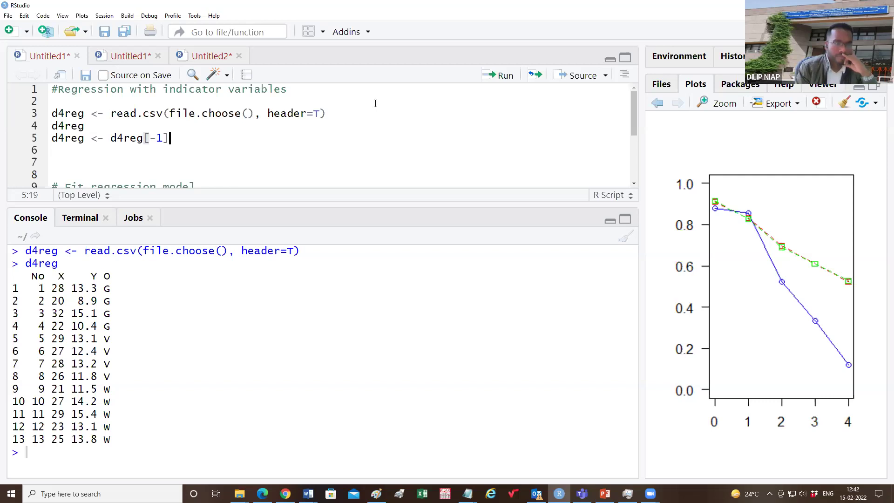
pyautogui.click(502, 75)
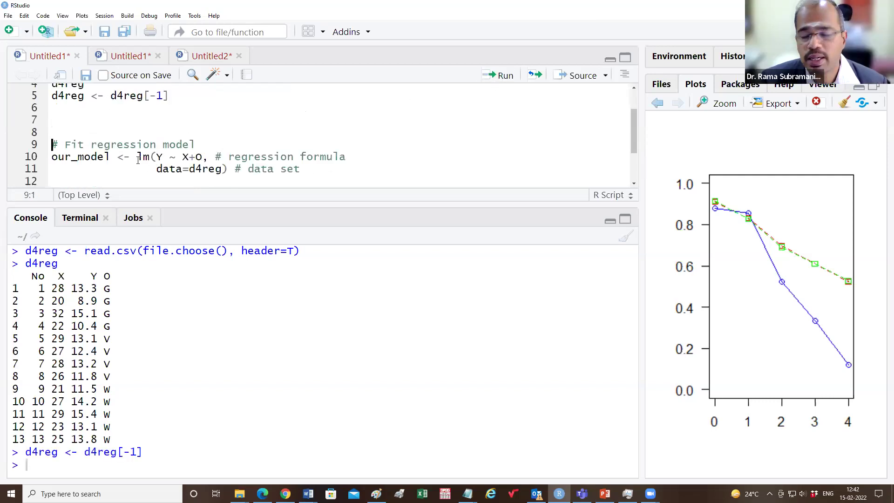
# Step: Examine the lm function and the Y, X and O terms of the regression formula on line 10
pyautogui.moveTo(146, 158)
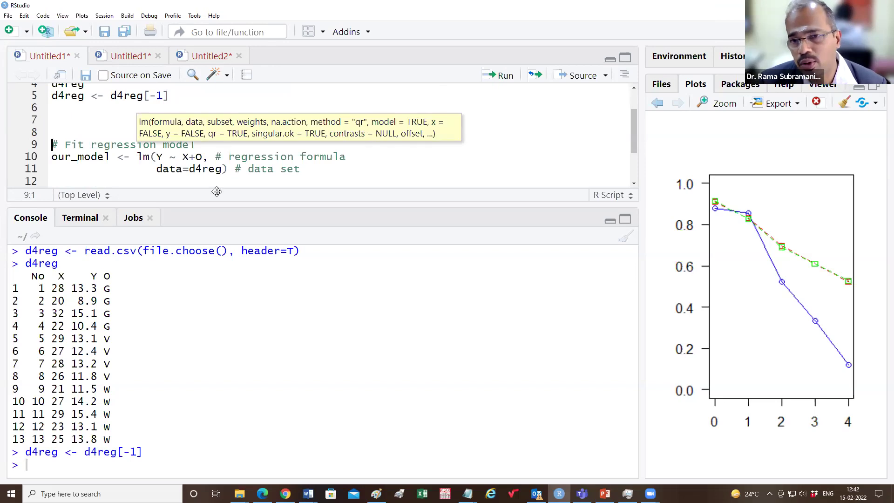
pyautogui.doubleClick(143, 157)
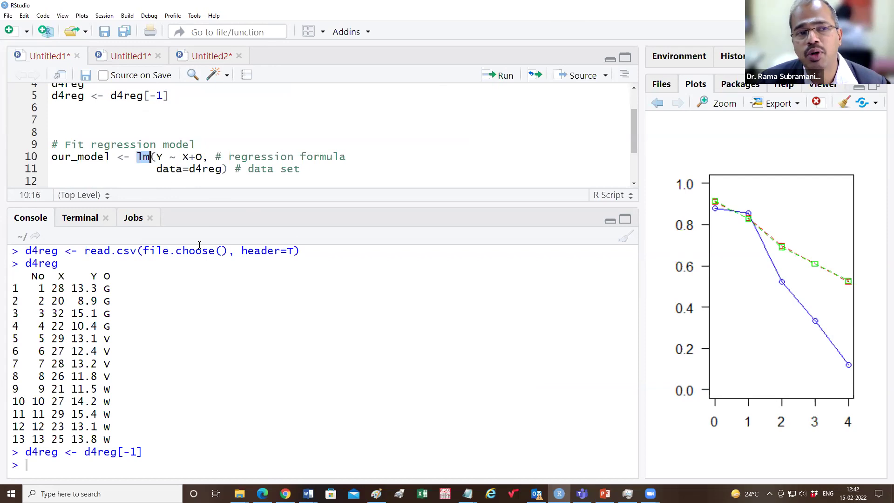
pyautogui.doubleClick(160, 157)
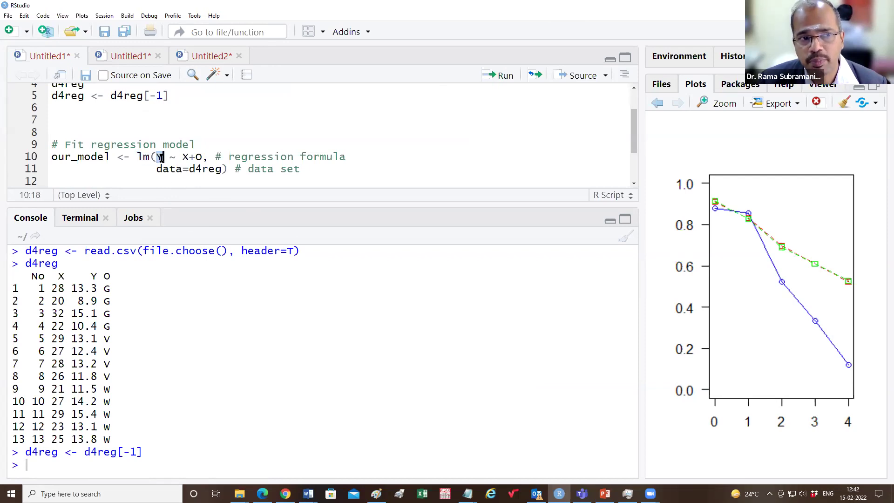
pyautogui.doubleClick(186, 157)
pyautogui.doubleClick(199, 158)
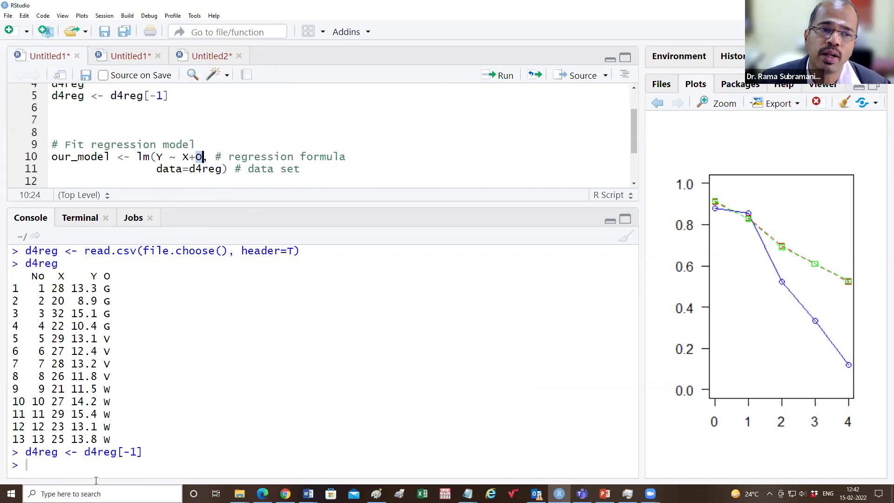
# Step: Switch to the Reg_Analysis_Linear_Logi_Probit_12-02-2022.ppt presentation in PowerPoint and look through its regression slides
pyautogui.click(604, 494)
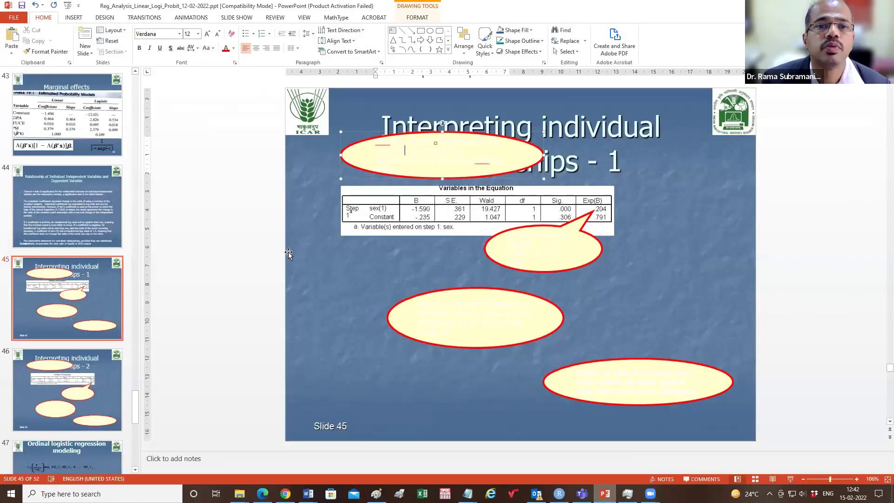
pyautogui.click(288, 252)
pyautogui.scroll(11, 288, 253)
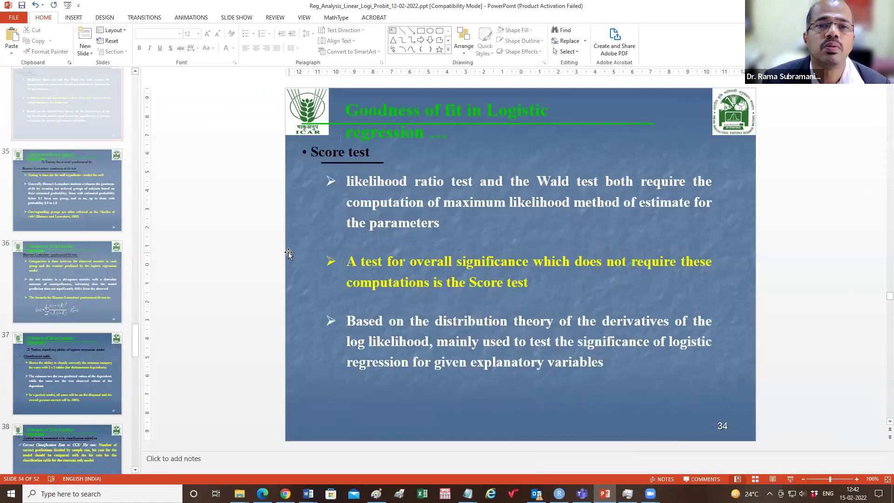
pyautogui.scroll(13, 289, 252)
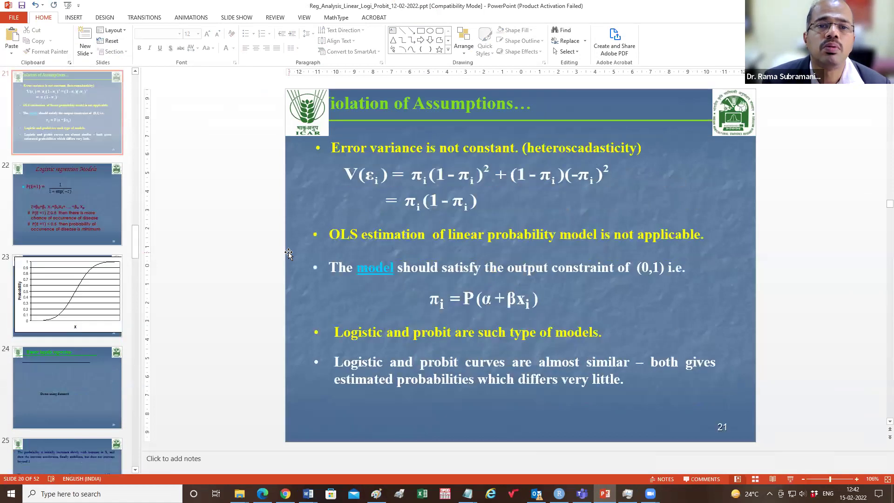
pyautogui.scroll(5, 288, 252)
pyautogui.scroll(4, 288, 252)
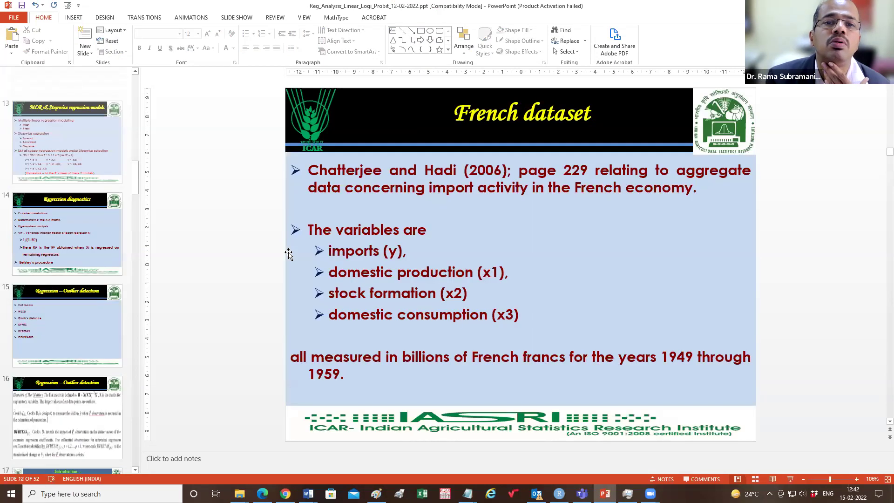
pyautogui.scroll(5, 288, 253)
pyautogui.scroll(-8, 288, 252)
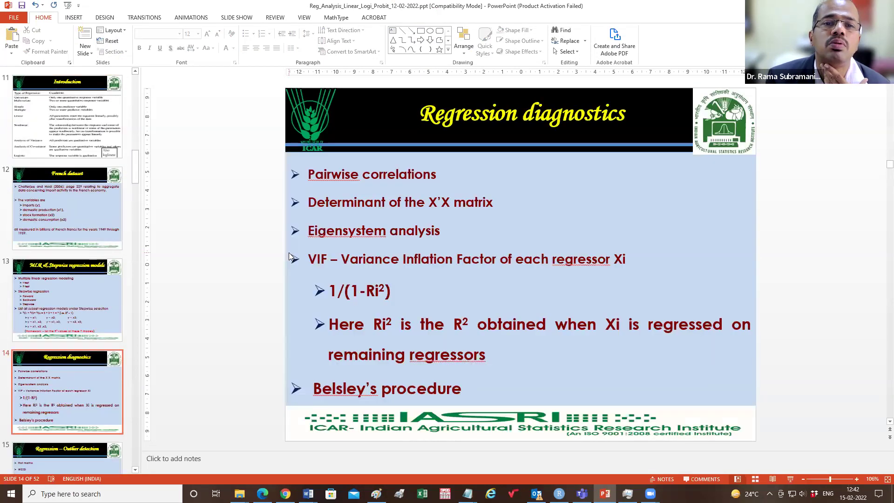
pyautogui.scroll(-9, 289, 252)
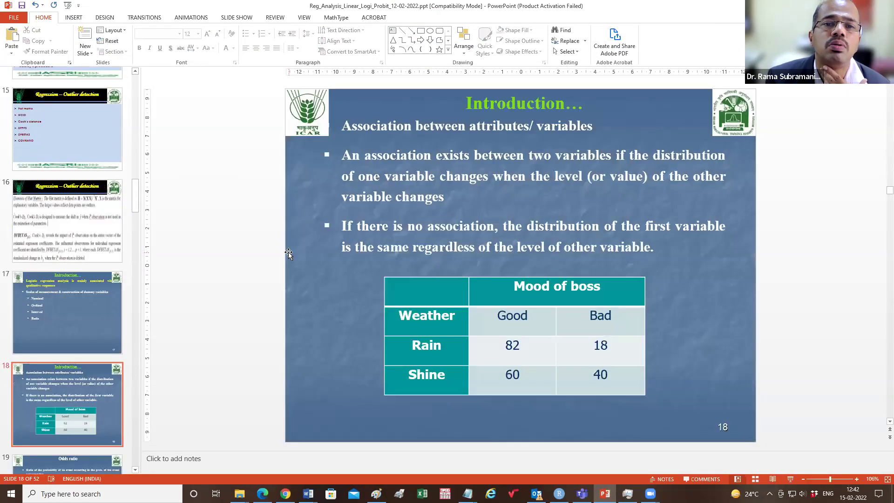
pyautogui.scroll(-3, 289, 252)
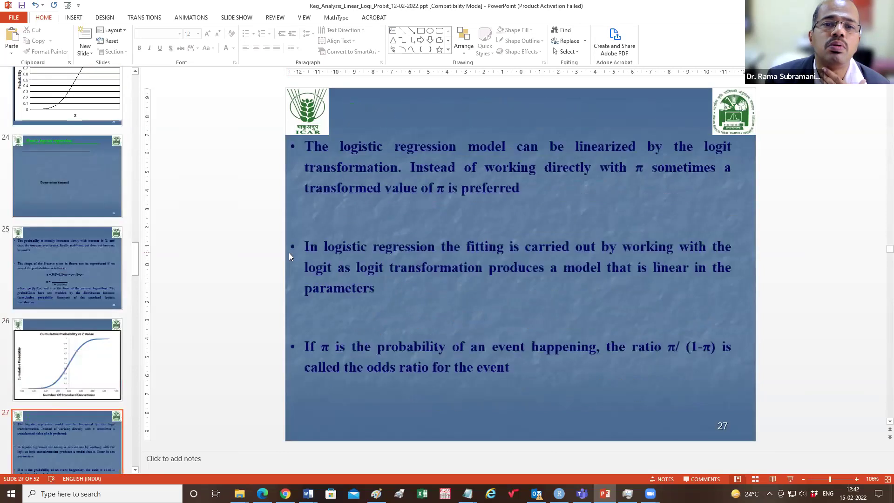
pyautogui.scroll(-4, 288, 253)
pyautogui.scroll(-2, 289, 252)
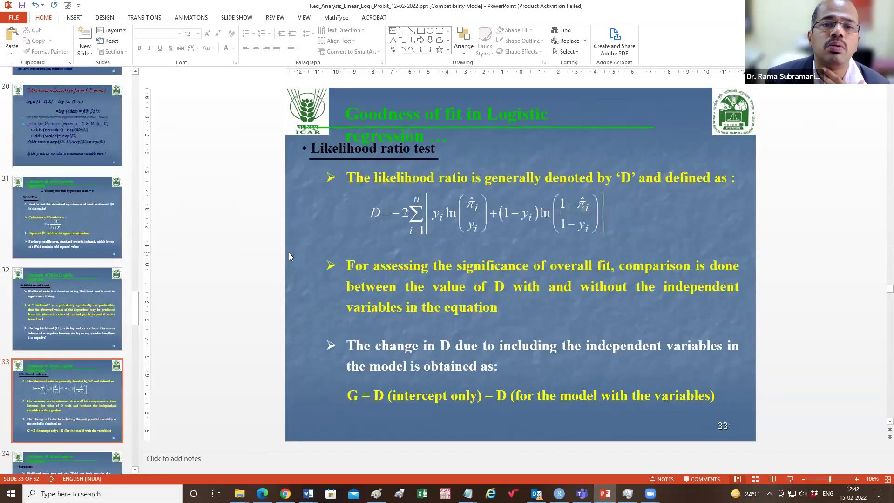
pyautogui.scroll(-3, 288, 252)
pyautogui.scroll(-6, 289, 253)
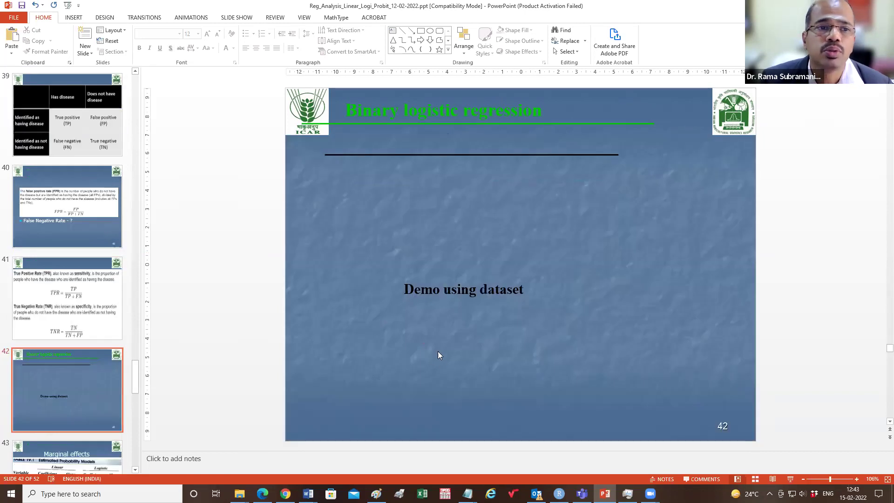
# Step: Return to RStudio and examine the G, V and W categories in the O column of the printed data
pyautogui.hotkey('alt', 'Tab')
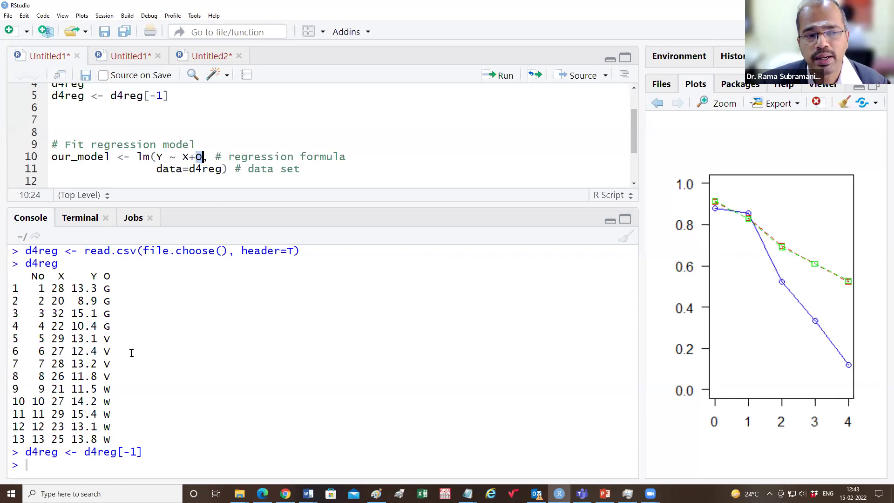
pyautogui.doubleClick(107, 326)
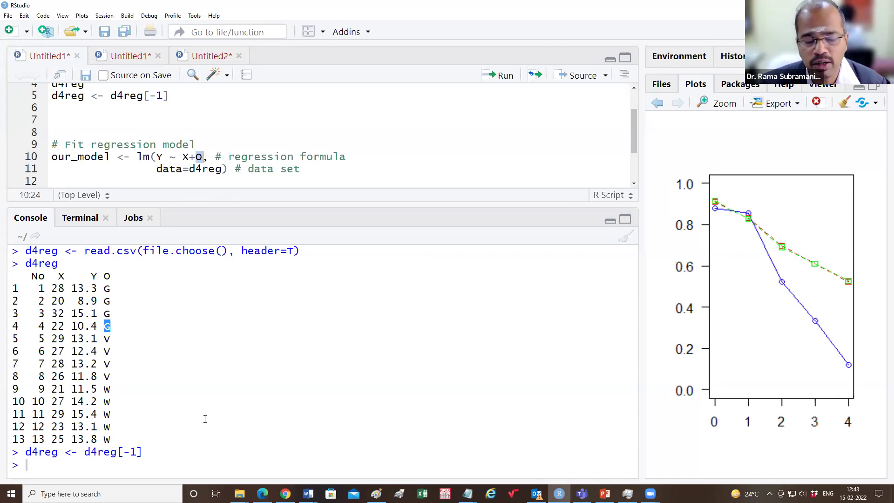
pyautogui.doubleClick(107, 339)
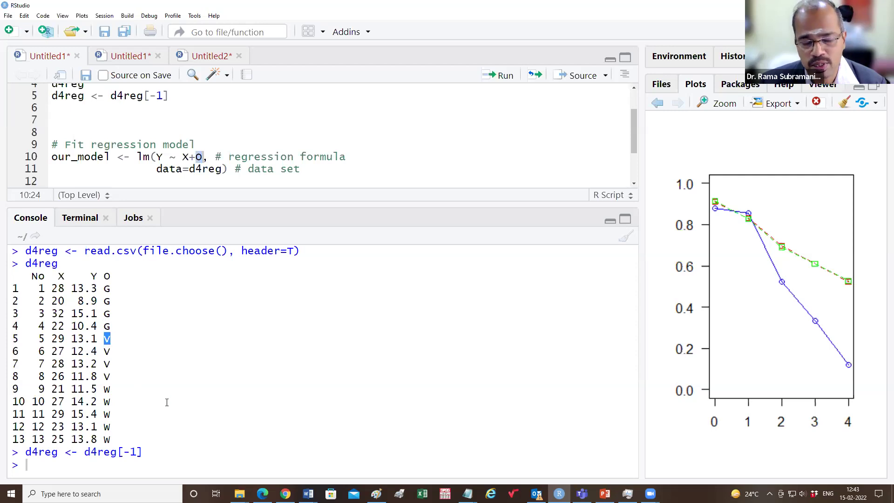
pyautogui.doubleClick(107, 389)
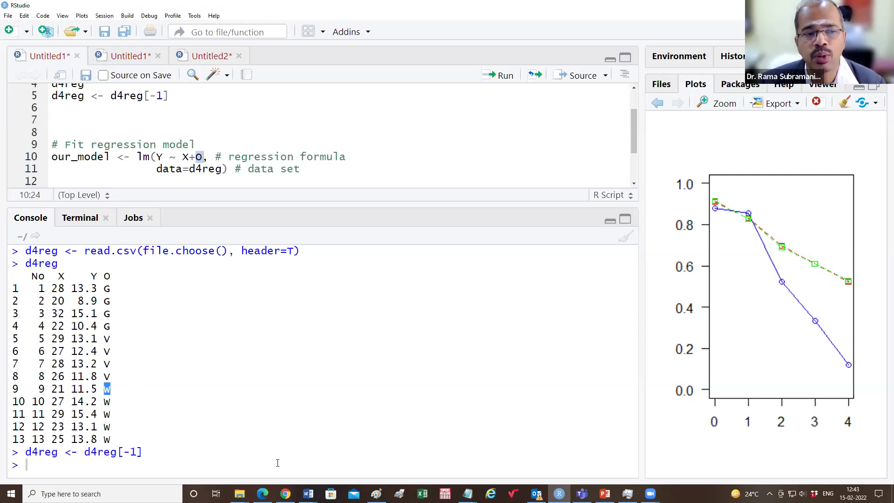
pyautogui.doubleClick(106, 325)
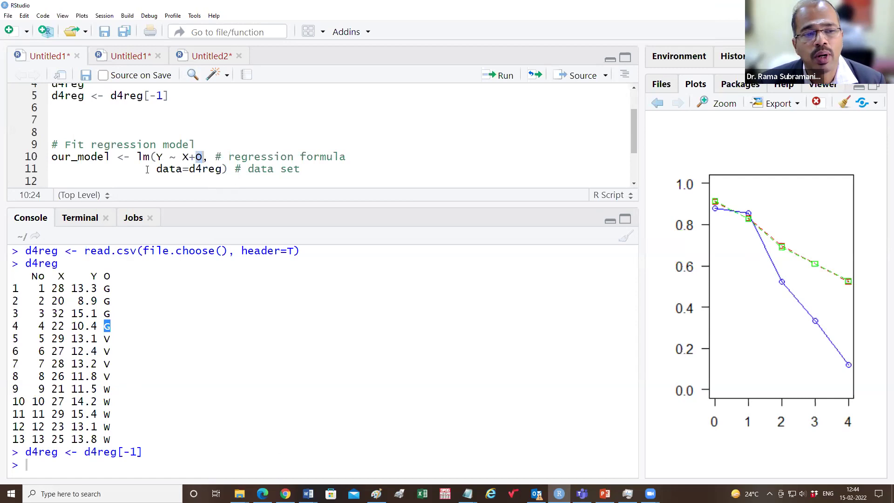
# Step: Run the two-line lm command on lines 10–11 to fit our_model as Y ~ X+O using d4reg
pyautogui.click(54, 156)
pyautogui.keyDown('shift'); pyautogui.click(268, 168); pyautogui.keyUp('shift')
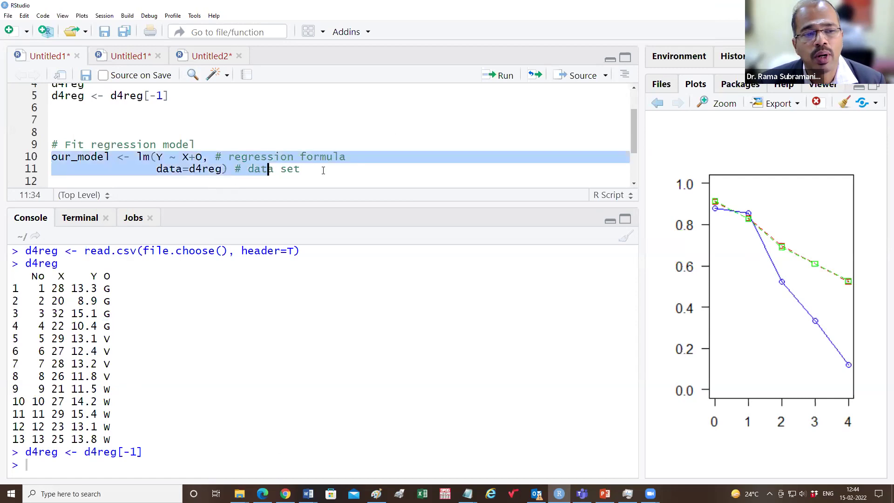
pyautogui.hotkey('shift', 'End')
pyautogui.click(505, 75)
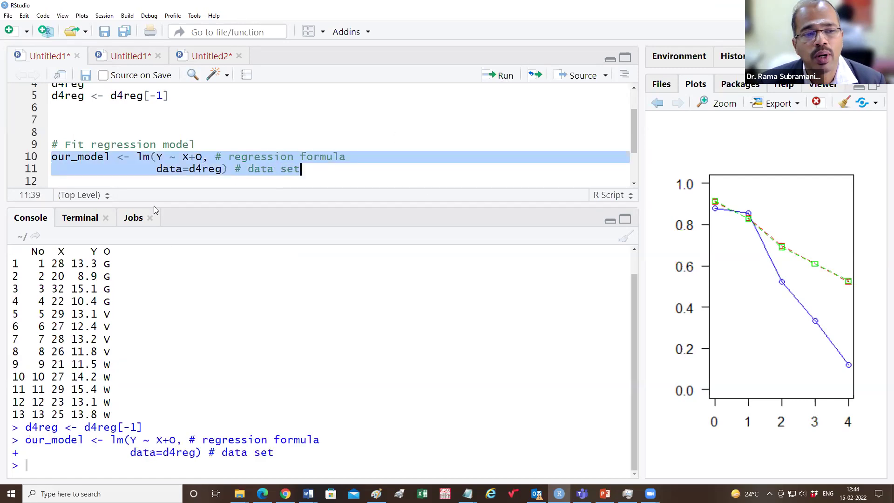
# Step: Run contrasts(d4reg$O) on line 13 of the script to print the dummy coding of O
pyautogui.moveTo(217, 205); pyautogui.dragTo(228, 255)
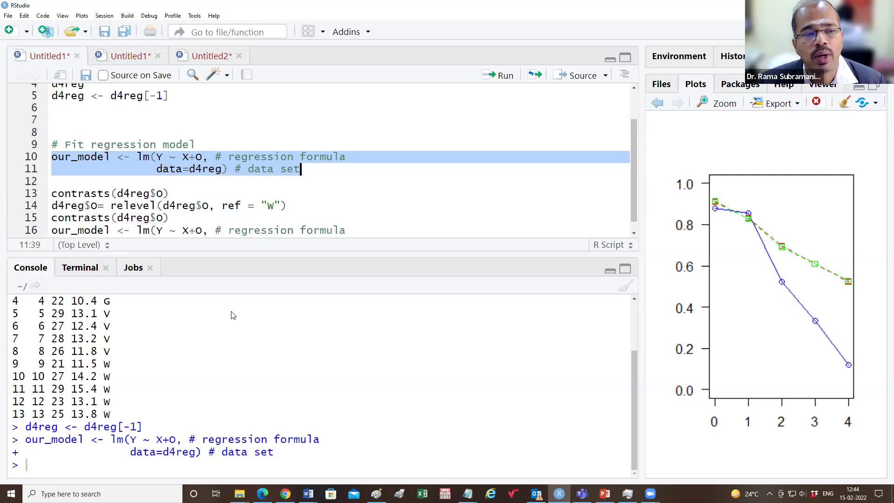
pyautogui.click(131, 237)
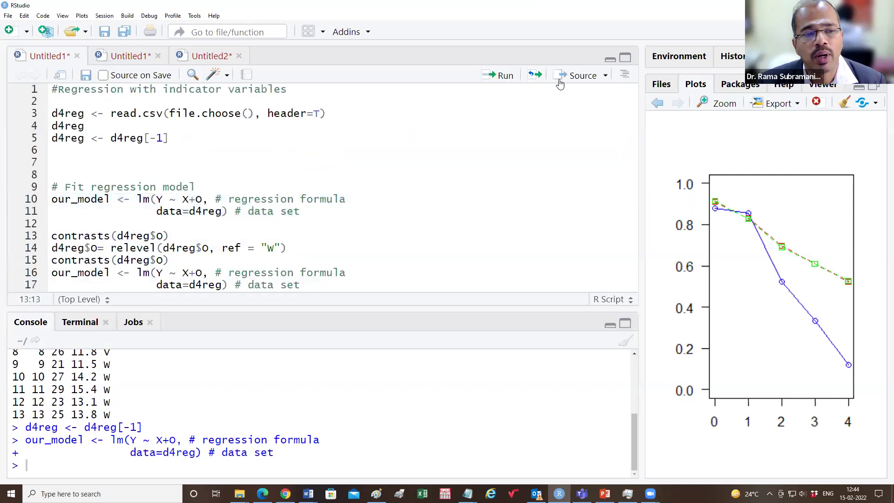
pyautogui.hotkey('ctrl', 'Return')
pyautogui.moveTo(219, 308); pyautogui.dragTo(201, 255)
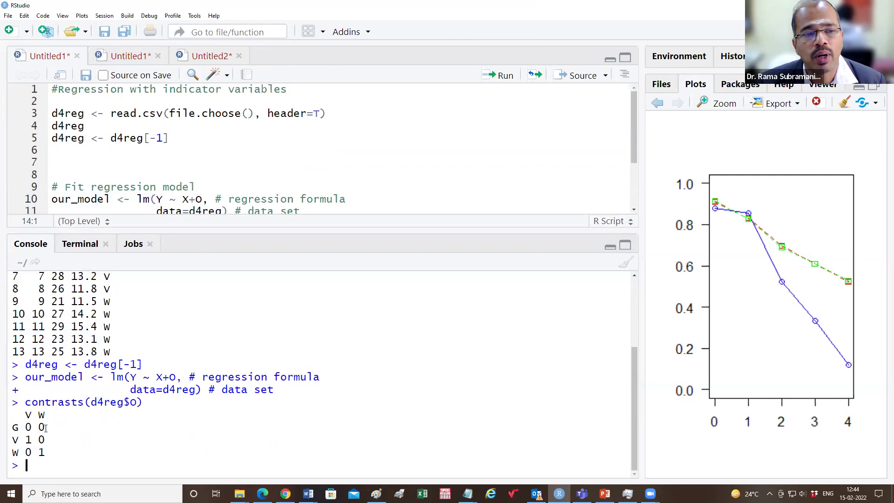
# Step: Examine the V and W indicator coding for the G, V and W rows in the printed contrasts matrix
pyautogui.moveTo(44, 427); pyautogui.dragTo(12, 275)
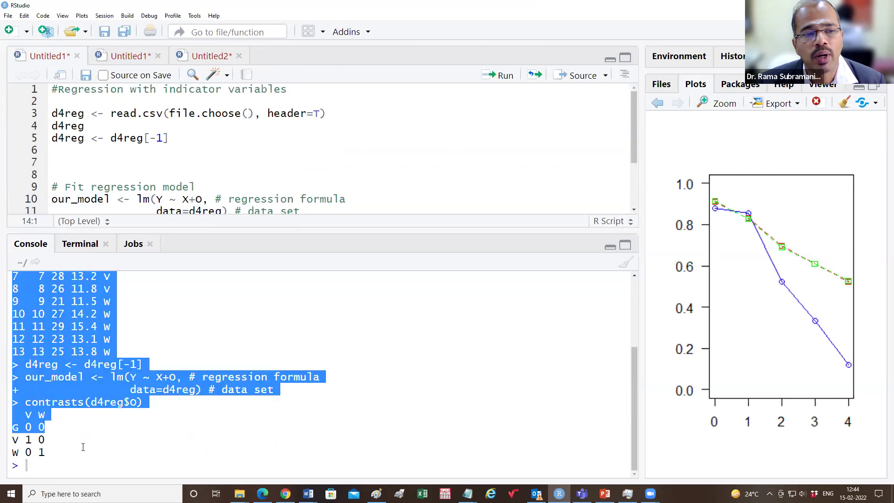
pyautogui.click(48, 428)
pyautogui.moveTo(13, 427); pyautogui.dragTo(44, 427)
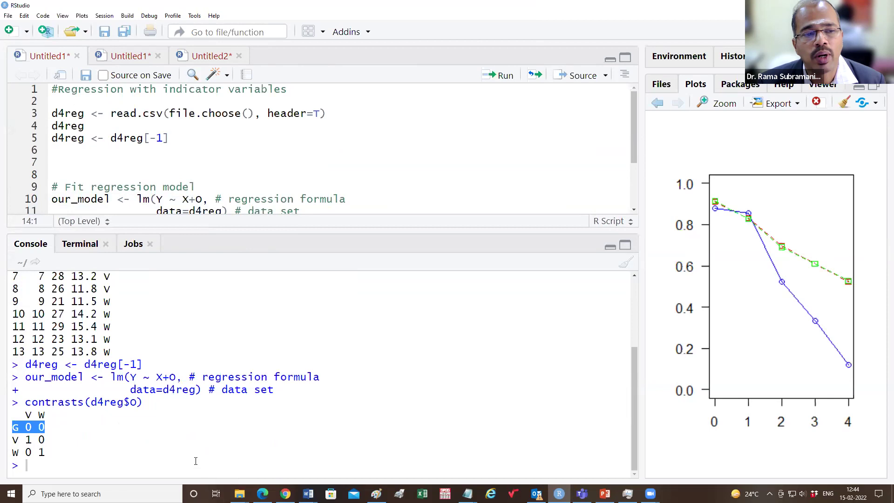
pyautogui.moveTo(25, 414); pyautogui.dragTo(46, 414)
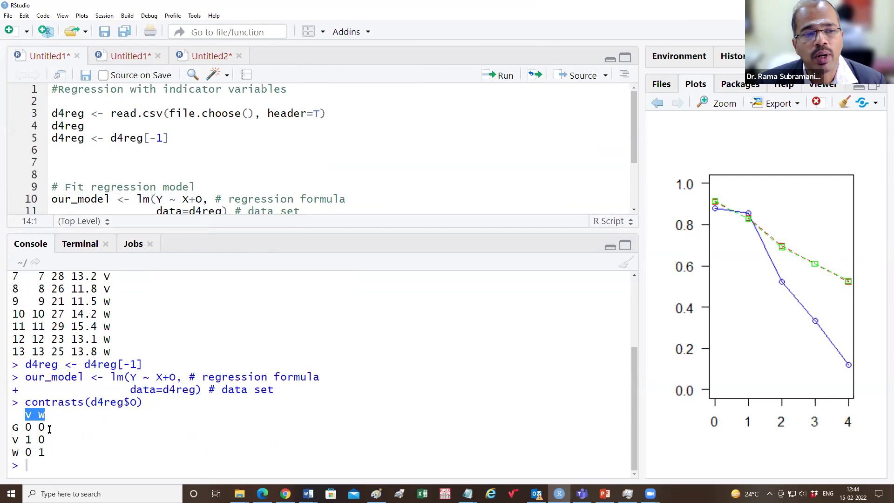
pyautogui.doubleClick(29, 440)
pyautogui.doubleClick(41, 415)
pyautogui.doubleClick(42, 451)
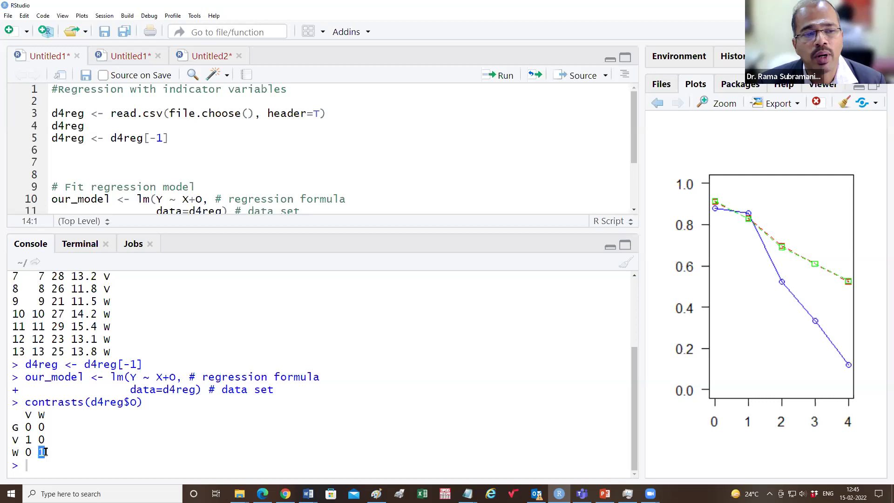
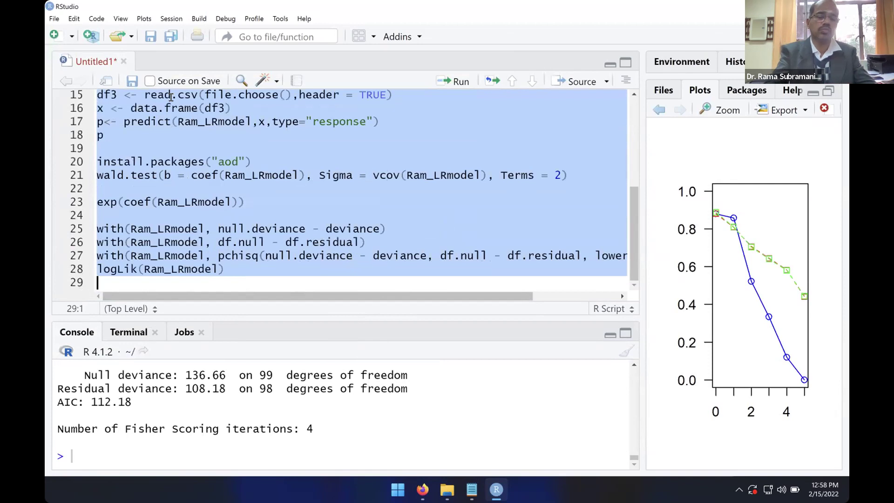
# Step: Delete all the selected Ram_LRmodel code from the Untitled1 script
pyautogui.press('BackSpace')
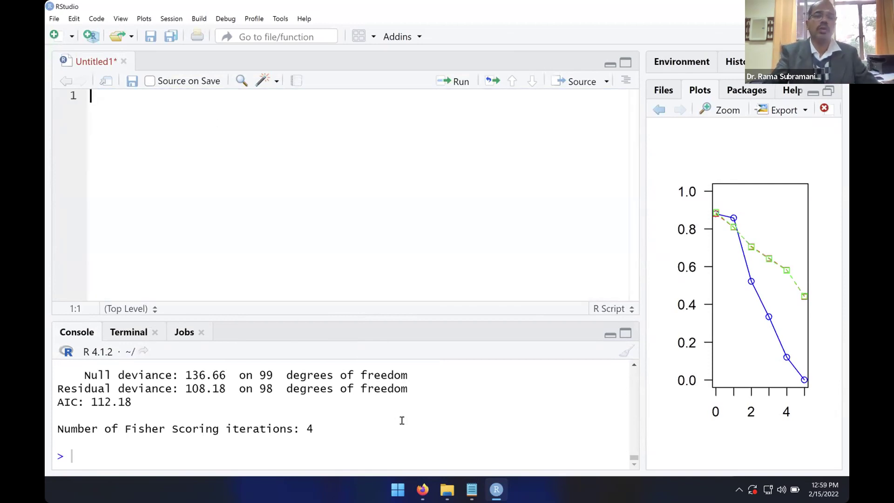
# Step: Switch to Finder on the Mac, open ME_data.csv from the training material's fff folder in Excel, and show it full screen
pyautogui.click(447, 489)
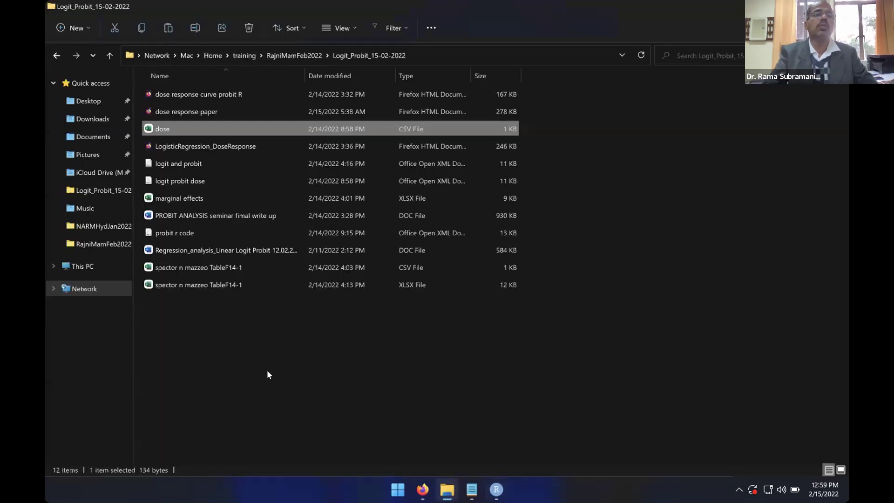
pyautogui.hotkey('ctrl', 'Left')
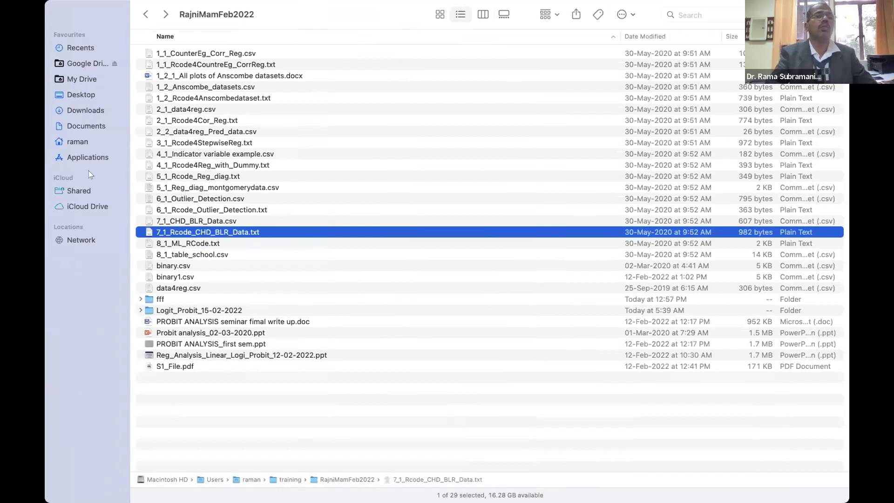
pyautogui.click(73, 143)
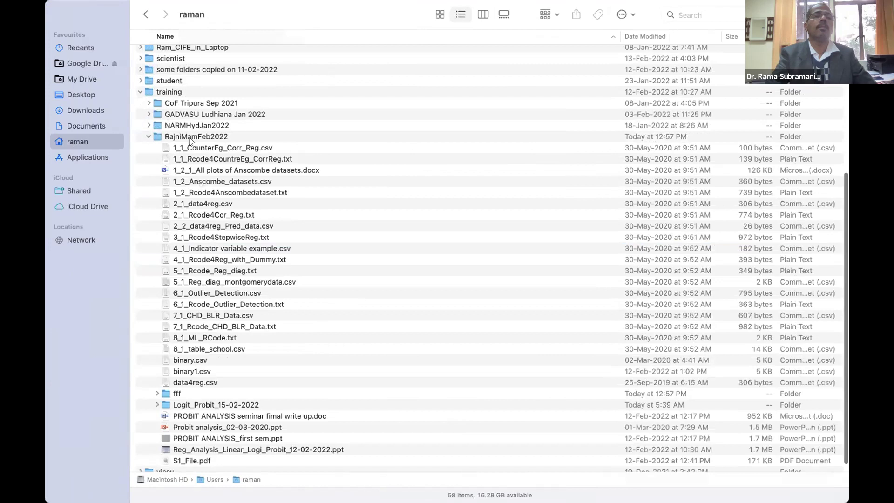
pyautogui.click(191, 138)
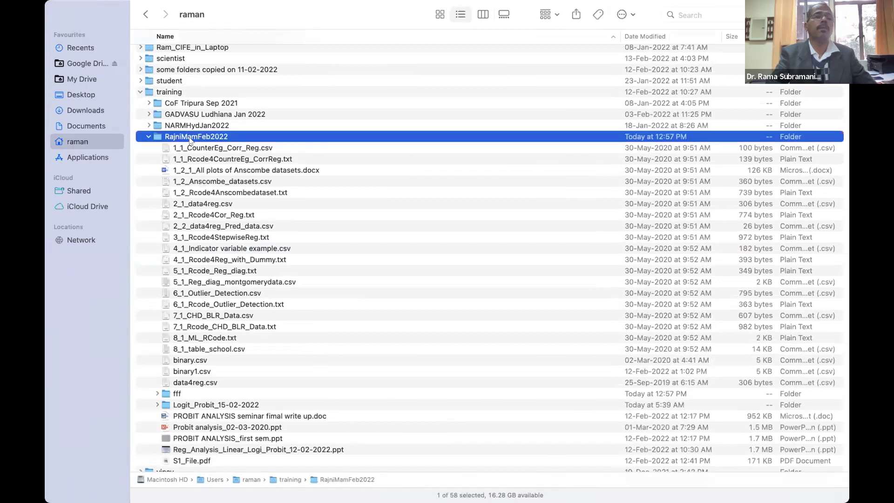
pyautogui.doubleClick(190, 139)
pyautogui.doubleClick(177, 269)
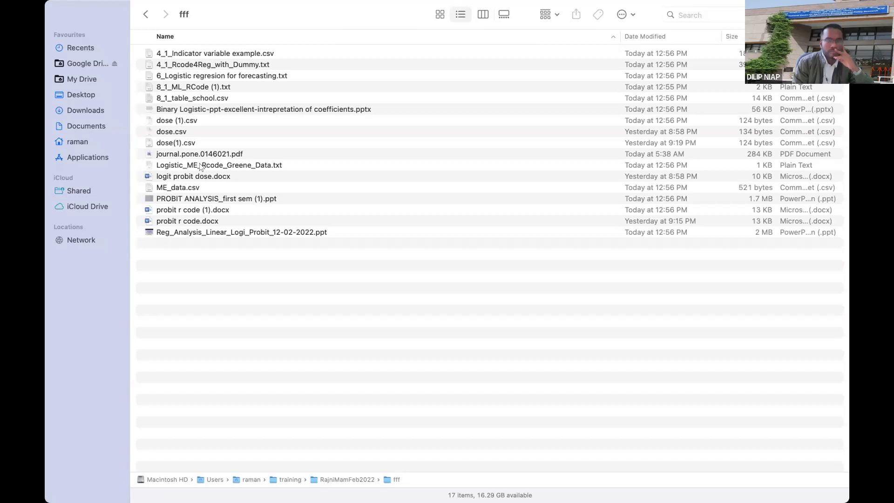
pyautogui.doubleClick(187, 187)
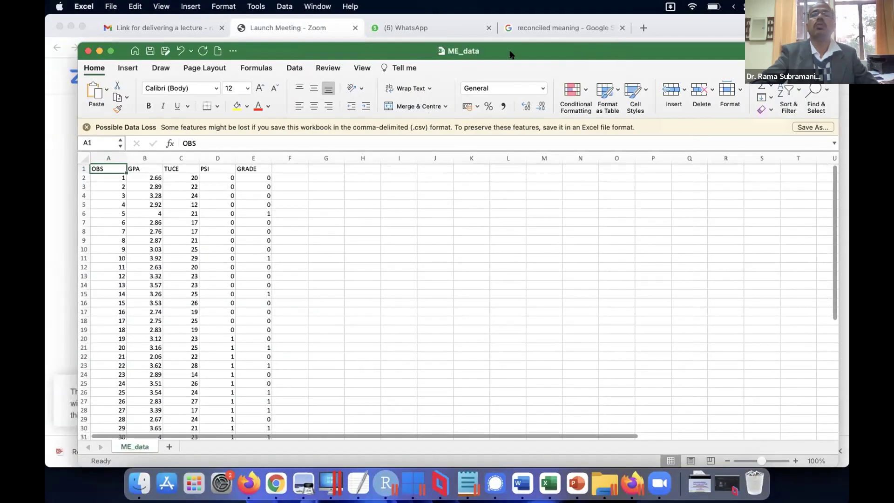
pyautogui.click(112, 52)
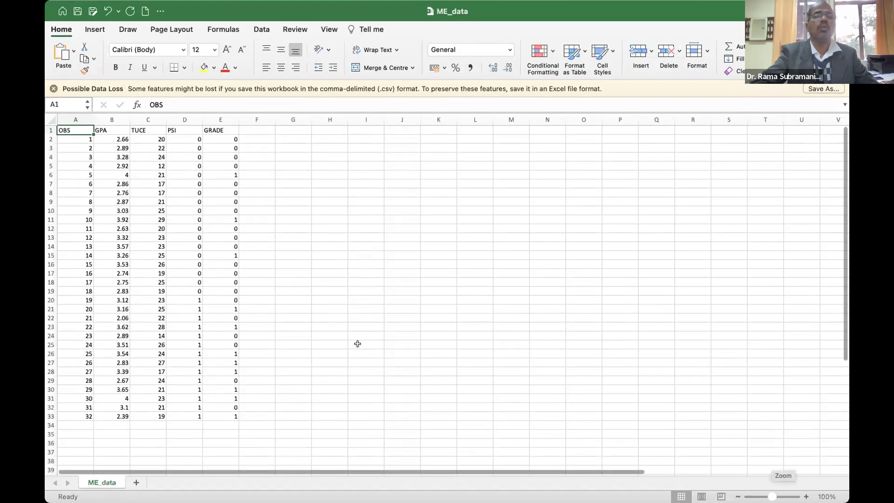
# Step: Enlarge the ME_data sheet and look through the observations in the OBS column down to the end and back to the header
pyautogui.scroll(5, 196, 265)
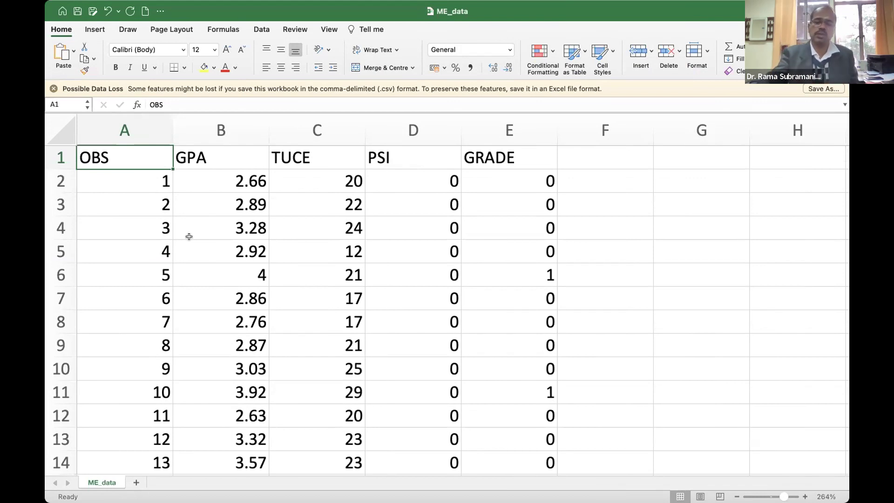
pyautogui.press('Down')
pyautogui.press('Down')
pyautogui.press('Down')
pyautogui.press('Down')
pyautogui.press('Down')
pyautogui.press('Down')
pyautogui.press('Down')
pyautogui.press('Down')
pyautogui.press('Down')
pyautogui.press('Down')
pyautogui.press('Down')
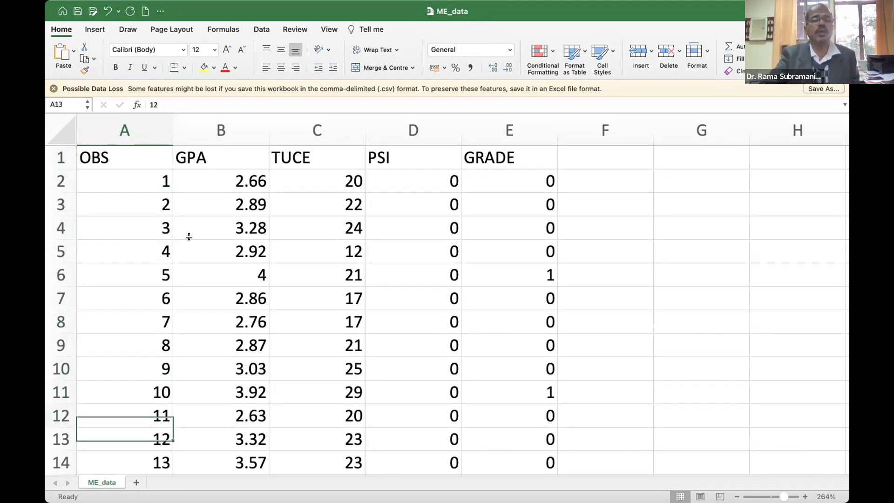
pyautogui.press('Down')
pyautogui.press('Down')
pyautogui.press('Down')
pyautogui.press('Down')
pyautogui.press('Down')
pyautogui.press('Down')
pyautogui.press('Down')
pyautogui.press('Down')
pyautogui.press('Down')
pyautogui.press('Down')
pyautogui.press('Down')
pyautogui.press('Down')
pyautogui.press('Down')
pyautogui.press('Down')
pyautogui.press('Down')
pyautogui.press('Down')
pyautogui.press('Down')
pyautogui.press('Down')
pyautogui.press('Down')
pyautogui.press('Down')
pyautogui.press('Down')
pyautogui.press('Down')
pyautogui.press('Down')
pyautogui.press('Down')
pyautogui.press('Up')
pyautogui.press('Up')
pyautogui.press('Up')
pyautogui.press('Up')
pyautogui.press('Up')
pyautogui.press('Up')
pyautogui.press('Up')
pyautogui.press('Up')
pyautogui.press('Up')
pyautogui.press('Up')
pyautogui.press('Up')
pyautogui.press('Up')
pyautogui.press('Up')
pyautogui.press('Up')
pyautogui.press('Up')
pyautogui.press('Up')
pyautogui.press('Up')
pyautogui.press('Up')
pyautogui.press('Up')
pyautogui.press('Up')
pyautogui.press('Up')
pyautogui.press('Up')
pyautogui.press('Up')
pyautogui.press('Up')
pyautogui.press('Up')
pyautogui.press('Up')
pyautogui.press('Up')
pyautogui.press('Up')
pyautogui.press('Up')
pyautogui.press('Up')
pyautogui.press('Up')
pyautogui.press('Up')
pyautogui.press('Up')
pyautogui.press('Up')
pyautogui.press('Up')
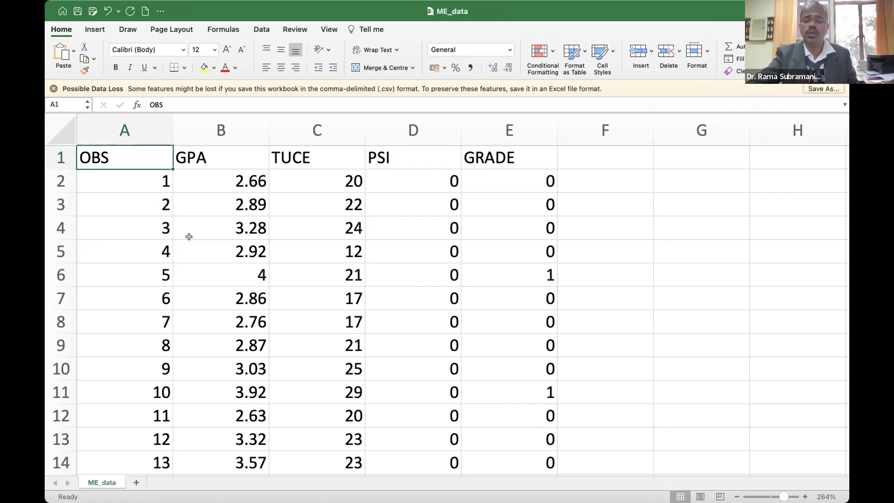
# Step: Select the header cells GPA through GRADE (B1:E1) to review the variables
pyautogui.press('Right')
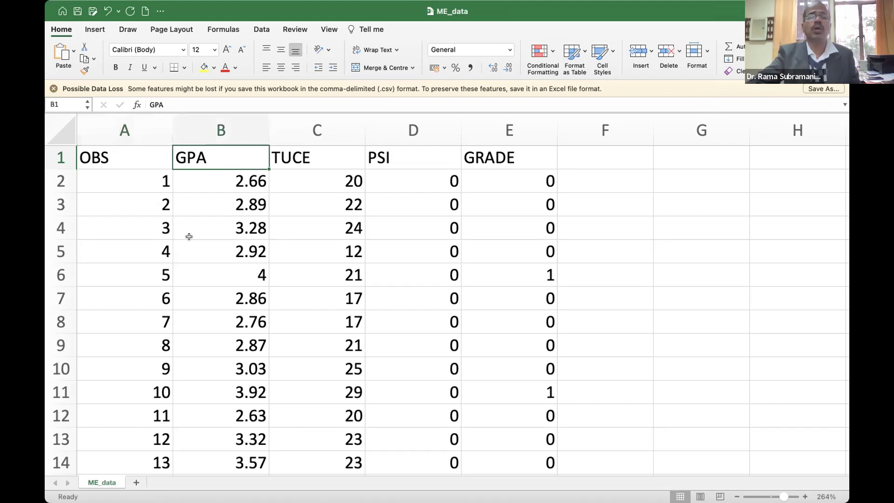
pyautogui.hotkey('shift', 'Right')
pyautogui.hotkey('shift', 'Right')
pyautogui.hotkey('shift', 'Right')
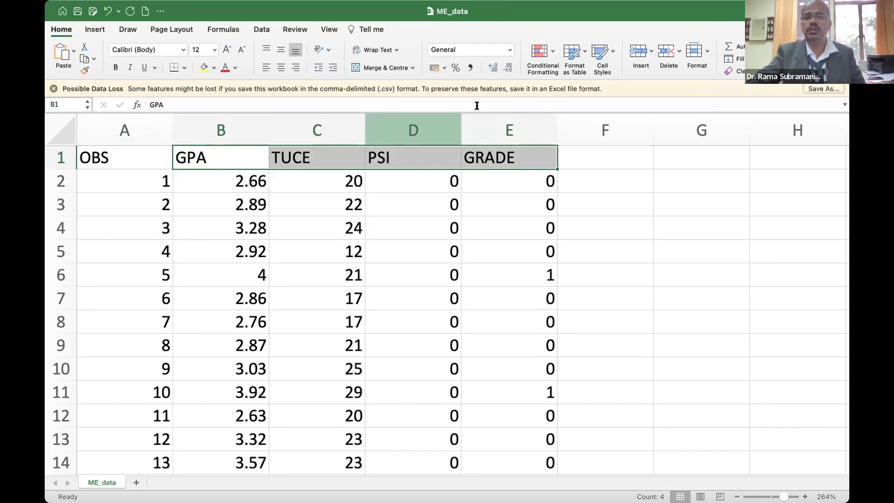
# Step: Select the GRADE column and examine its 0 and 1 values through the last observation and back up
pyautogui.click(487, 116)
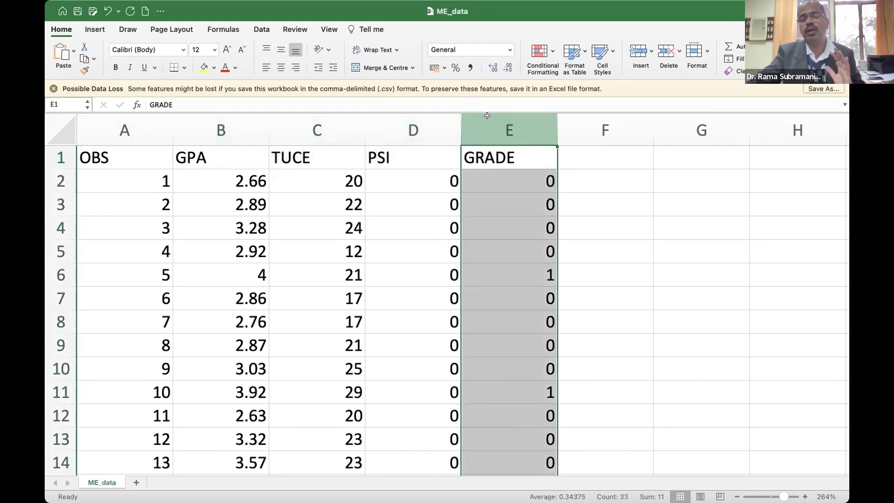
pyautogui.press('Down')
pyautogui.press('Down')
pyautogui.press('Down')
pyautogui.press('Down')
pyautogui.press('Down')
pyautogui.press('Down')
pyautogui.press('Down')
pyautogui.press('Down')
pyautogui.press('Down')
pyautogui.press('Down')
pyautogui.press('Down')
pyautogui.press('Down')
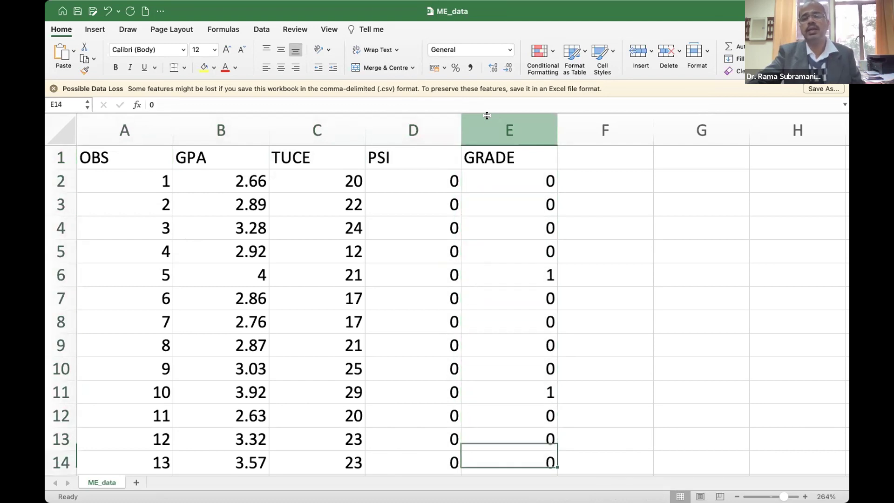
pyautogui.press('Down')
pyautogui.press('Down')
pyautogui.press('Down')
pyautogui.press('Down')
pyautogui.press('Down')
pyautogui.press('Down')
pyautogui.press('Down')
pyautogui.press('Down')
pyautogui.press('Down')
pyautogui.press('Down')
pyautogui.press('Down')
pyautogui.press('Down')
pyautogui.press('Down')
pyautogui.press('Down')
pyautogui.press('Down')
pyautogui.press('Down')
pyautogui.press('Down')
pyautogui.press('Down')
pyautogui.press('Down')
pyautogui.press('Down')
pyautogui.press('Down')
pyautogui.press('Up')
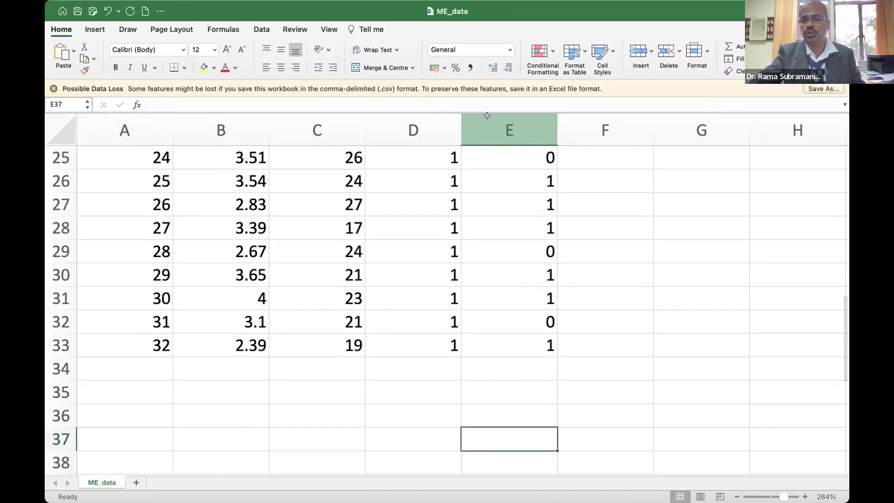
pyautogui.press('Up')
pyautogui.press('Up')
pyautogui.press('Up')
pyautogui.press('Up')
pyautogui.press('Up')
pyautogui.press('Up')
pyautogui.press('Up')
pyautogui.press('Up')
pyautogui.press('Up')
pyautogui.press('Up')
pyautogui.press('Up')
pyautogui.press('Up')
pyautogui.press('Up')
pyautogui.press('Up')
pyautogui.press('Up')
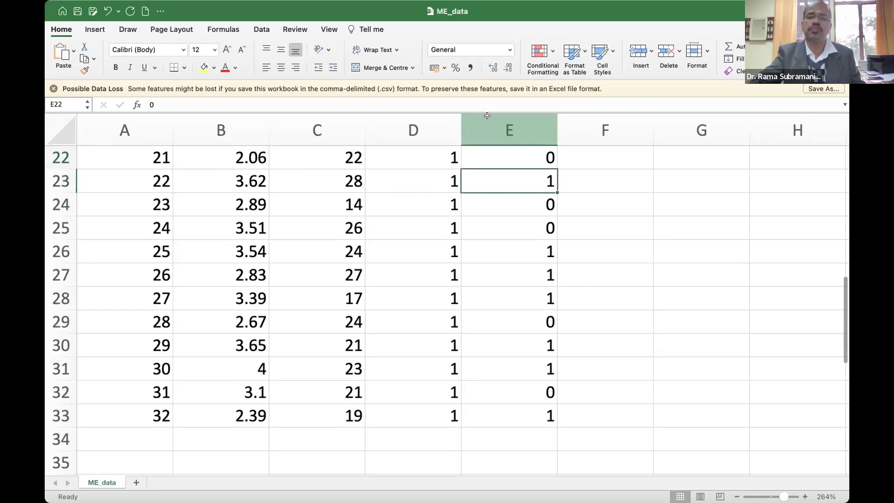
pyautogui.press('Up')
# Step: Examine the PSI values in column D down past the last observation and back up to row 17
pyautogui.press('Left')
pyautogui.scroll(5, 487, 116)
pyautogui.press('Down')
pyautogui.press('Down')
pyautogui.press('Down')
pyautogui.press('Down')
pyautogui.press('Down')
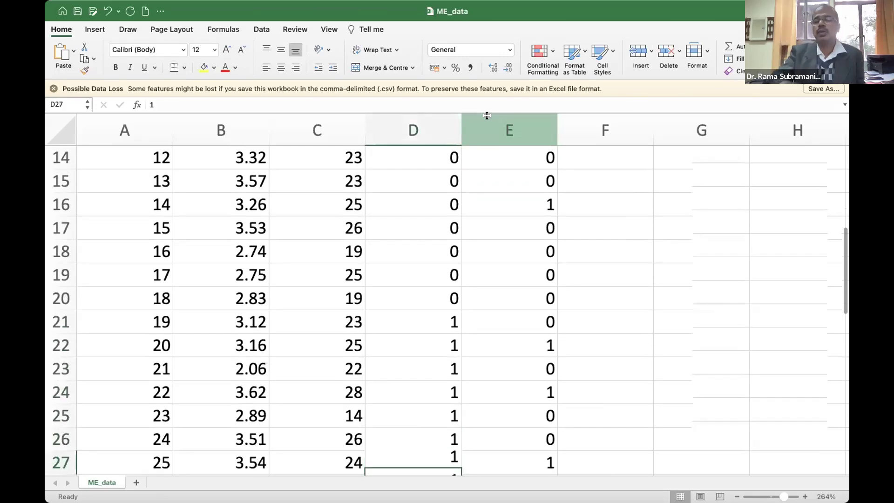
pyautogui.press('Down')
pyautogui.press('Down')
pyautogui.press('Down')
pyautogui.press('Down')
pyautogui.press('Down')
pyautogui.press('Down')
pyautogui.press('Down')
pyautogui.press('Down')
pyautogui.press('Down')
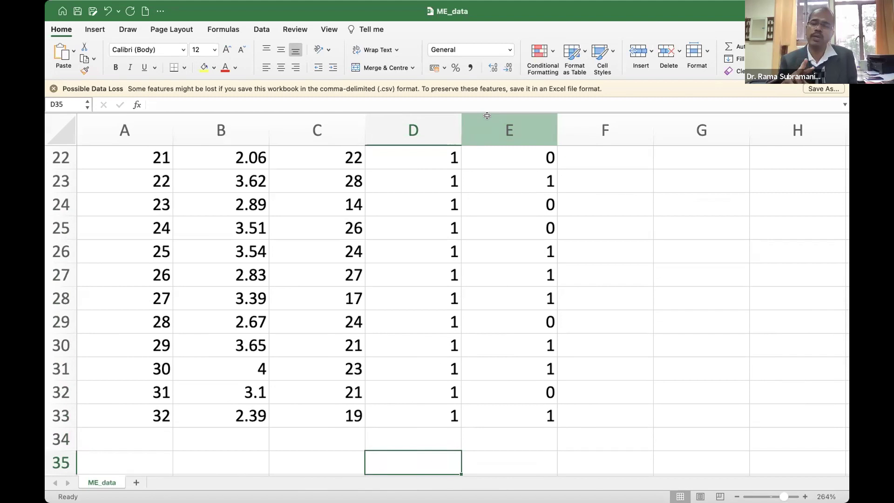
pyautogui.press('Up')
pyautogui.press('Up')
pyautogui.press('Up')
pyautogui.press('Up')
pyautogui.press('Up')
pyautogui.press('Up')
pyautogui.press('Up')
pyautogui.press('Up')
pyautogui.press('Up')
pyautogui.press('Up')
pyautogui.press('Up')
pyautogui.press('Up')
pyautogui.press('Up')
pyautogui.press('Up')
pyautogui.press('Up')
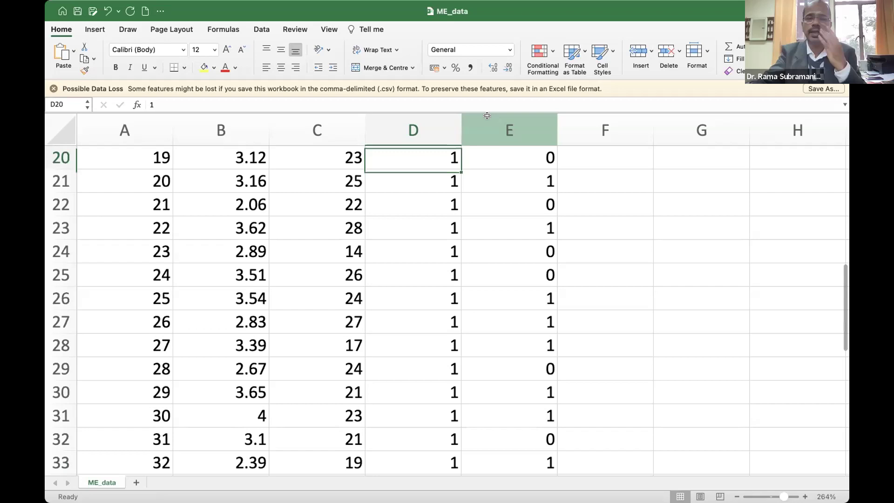
pyautogui.press('Up')
pyautogui.press('Up')
pyautogui.press('Up')
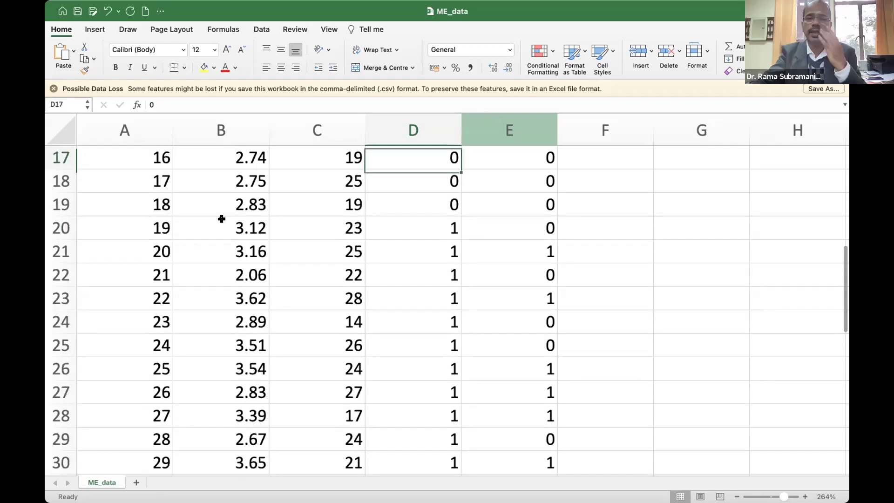
# Step: Switch to Finder and open Reg_Analysis_Linear_Logi_Probit_12-02-2022.ppt from the fff folder in PowerPoint
pyautogui.press('super+Tab')
pyautogui.press('super+Tab')
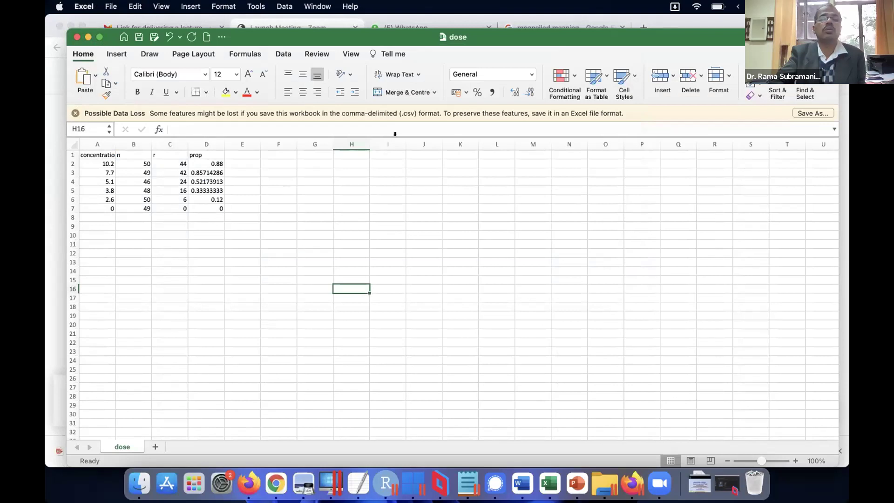
pyautogui.click(140, 483)
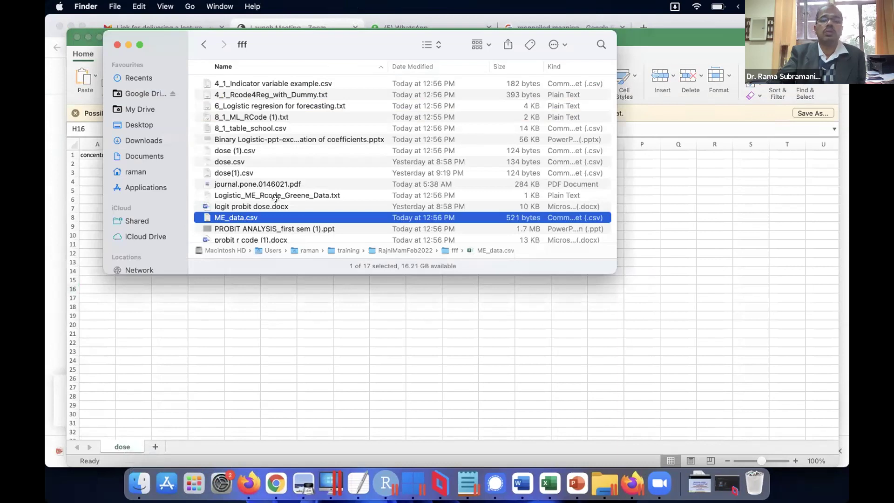
pyautogui.press('Down')
pyautogui.press('Down')
pyautogui.press('Down')
pyautogui.press('Down')
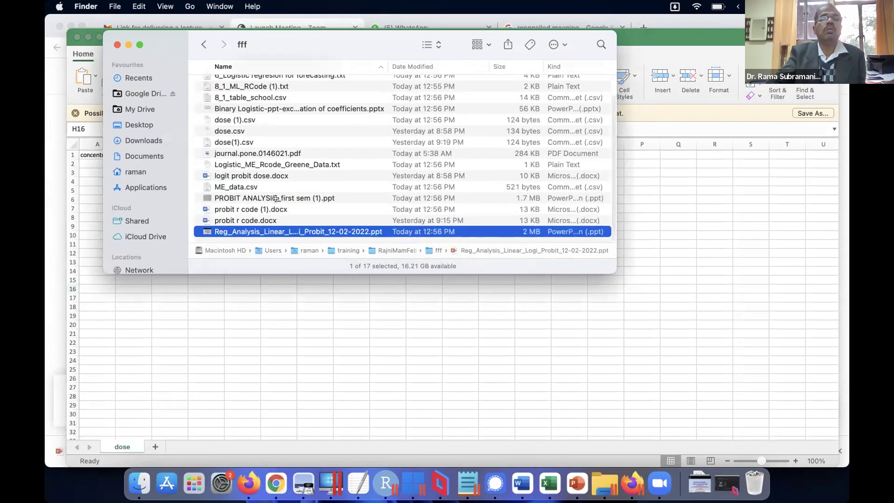
pyautogui.doubleClick(297, 232)
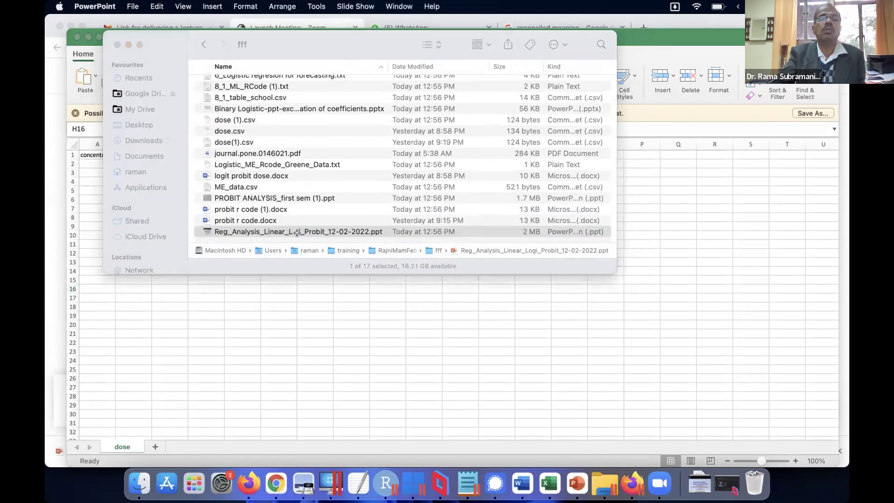